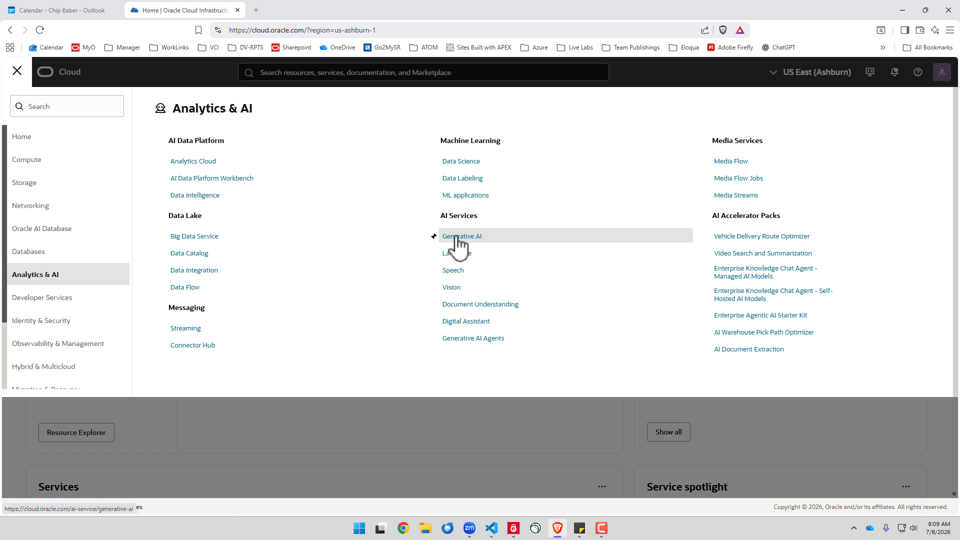
# Go to the API keys page of the Generative AI service and start creating an API key.
pyautogui.click(454, 237)
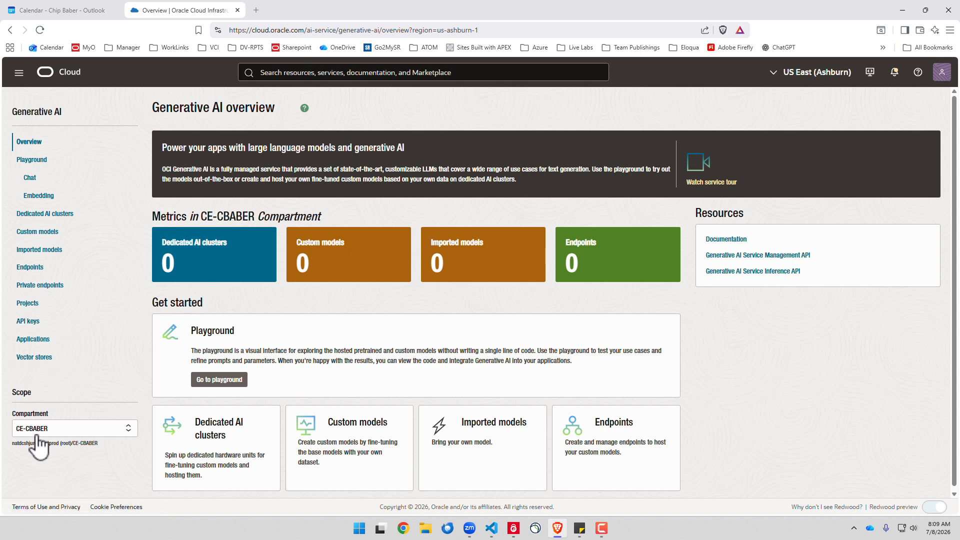
pyautogui.click(31, 322)
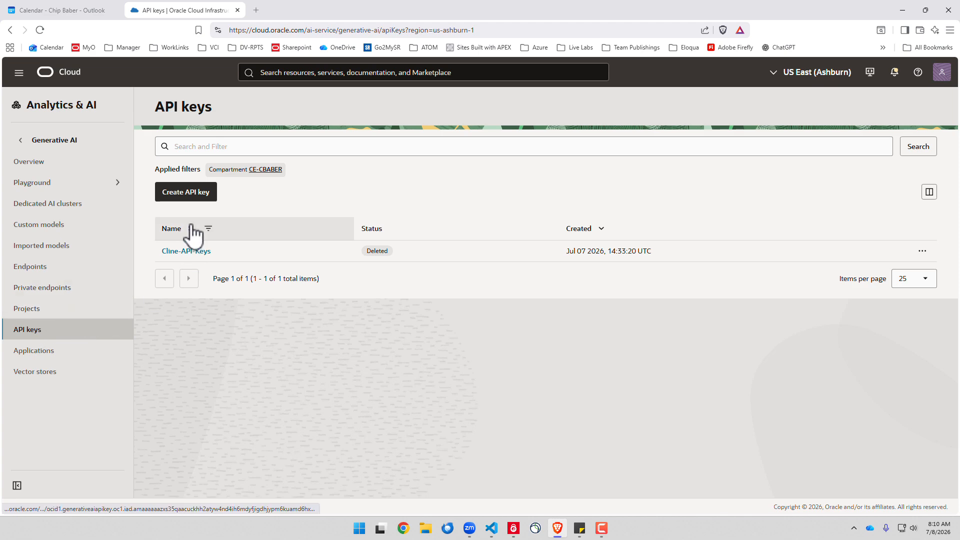
pyautogui.click(194, 193)
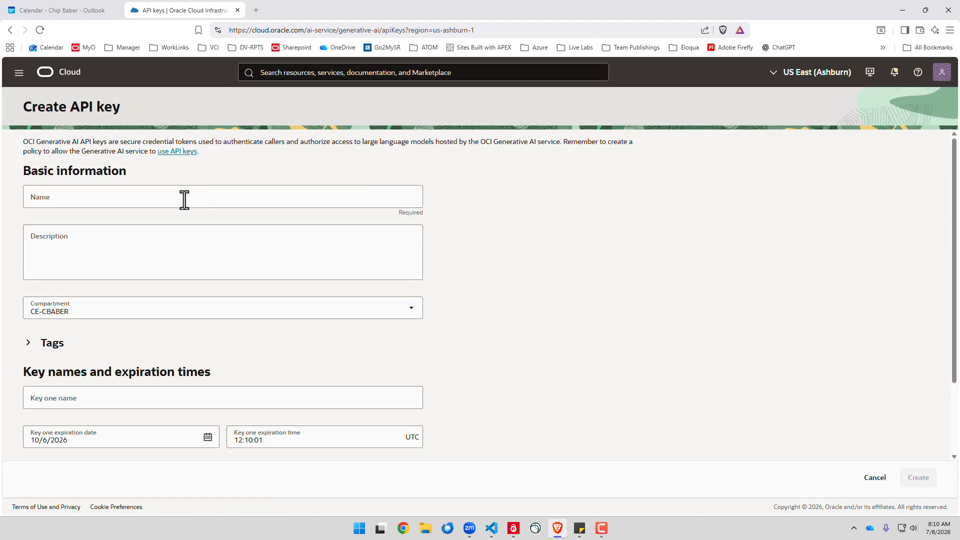
# Name the API key entry Sprint2-LLM-Keys and give it the description "Keys for sprint 2".
pyautogui.click(185, 199)
pyautogui.write('Sprint2-')
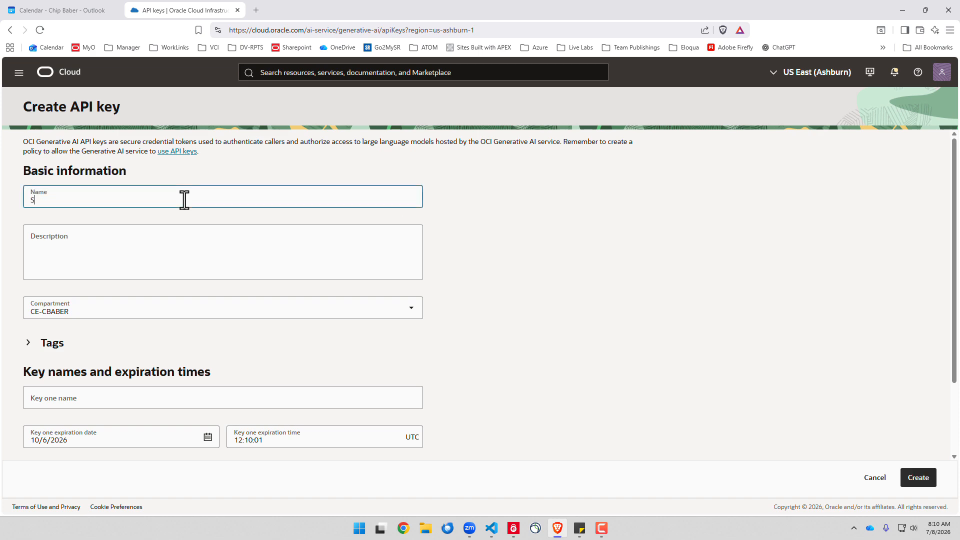
pyautogui.write('LLM-Keys')
pyautogui.click(195, 233)
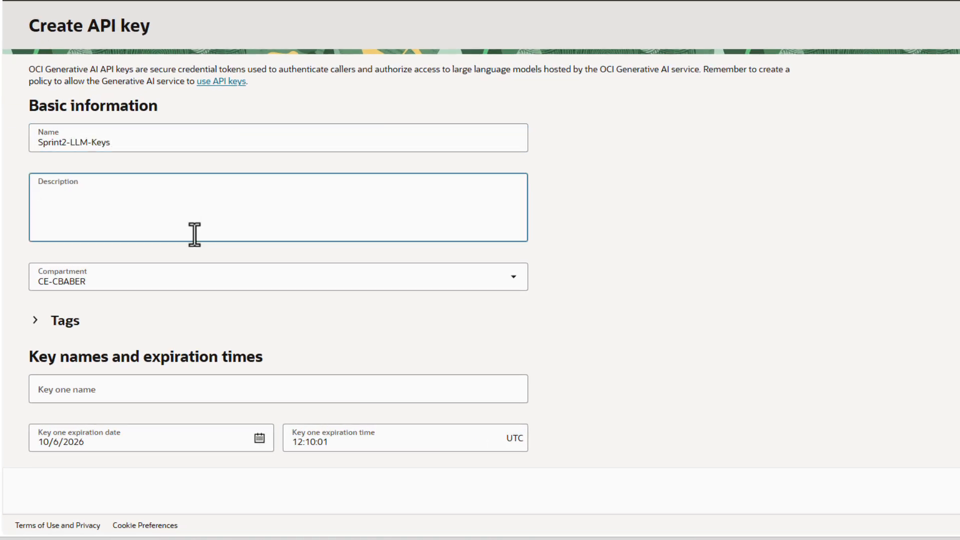
pyautogui.write('Keys for sprint 2')
# Name key one Sprint2-key1 and key two Sprint2-Key2.
pyautogui.scroll(-2, 244, 304)
pyautogui.click(206, 280)
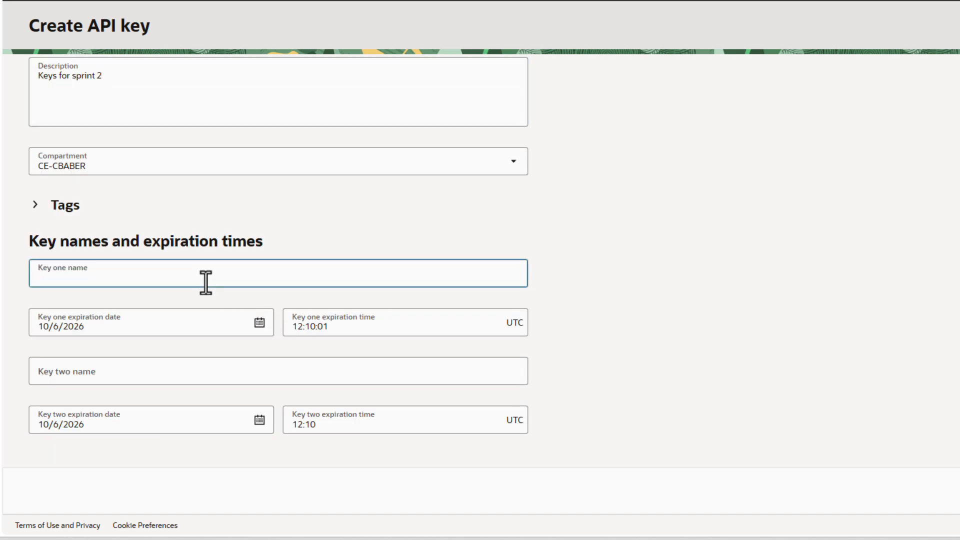
pyautogui.write('Sprint2-key1')
pyautogui.click(73, 379)
pyautogui.write('Sprint2-Key2')
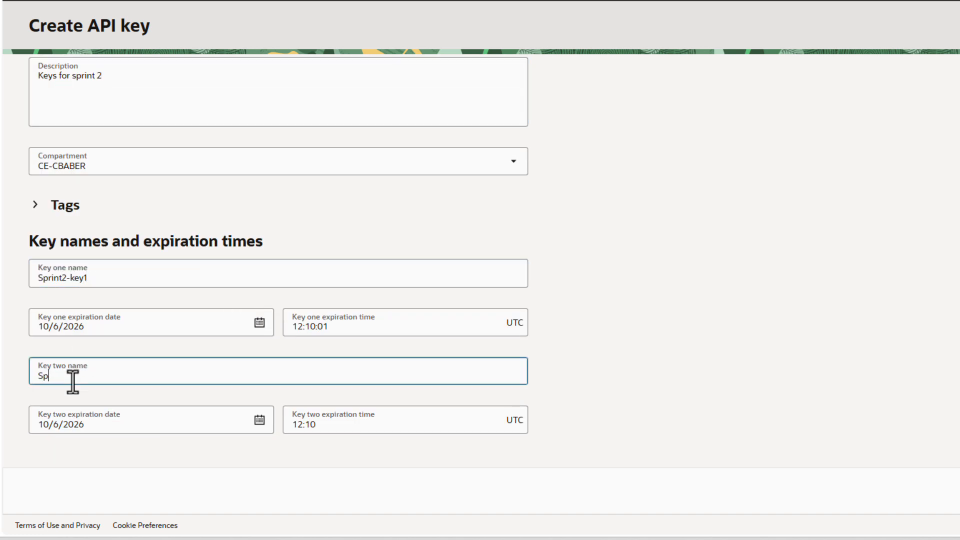
# Set both keys' expiration dates to 7/10/2026 and create the API keys.
pyautogui.click(260, 323)
pyautogui.click(162, 359)
pyautogui.click(161, 359)
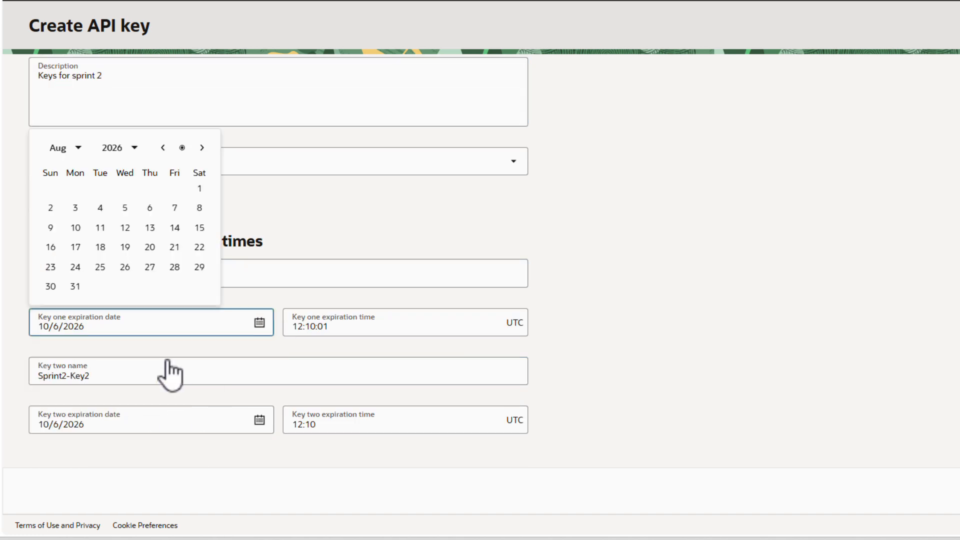
pyautogui.click(163, 146)
pyautogui.click(173, 227)
pyautogui.click(259, 419)
pyautogui.click(162, 266)
pyautogui.click(162, 266)
pyautogui.click(162, 265)
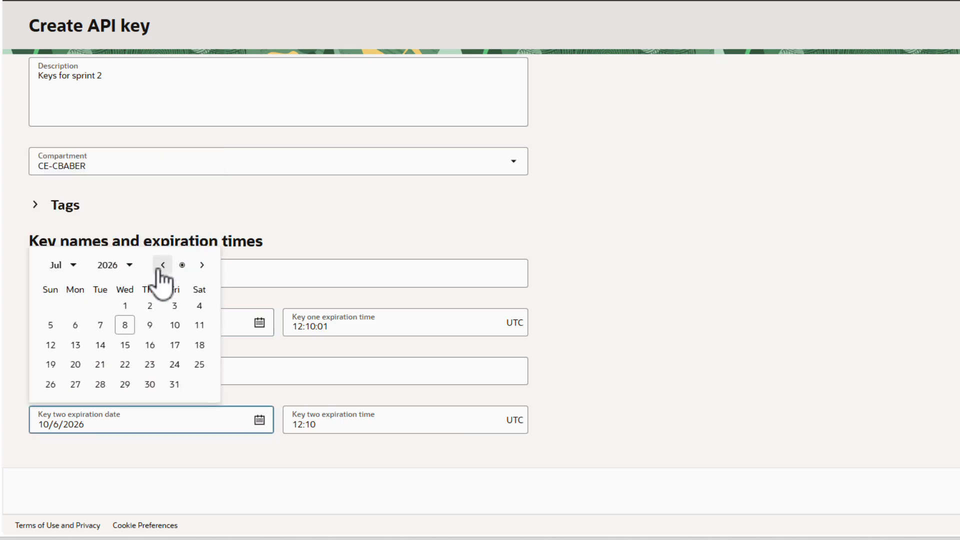
pyautogui.click(173, 325)
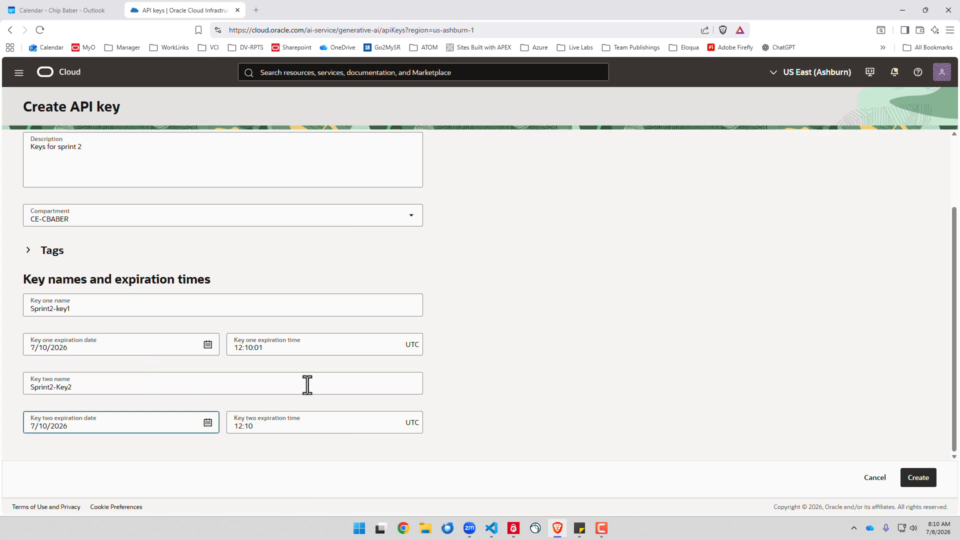
pyautogui.click(915, 479)
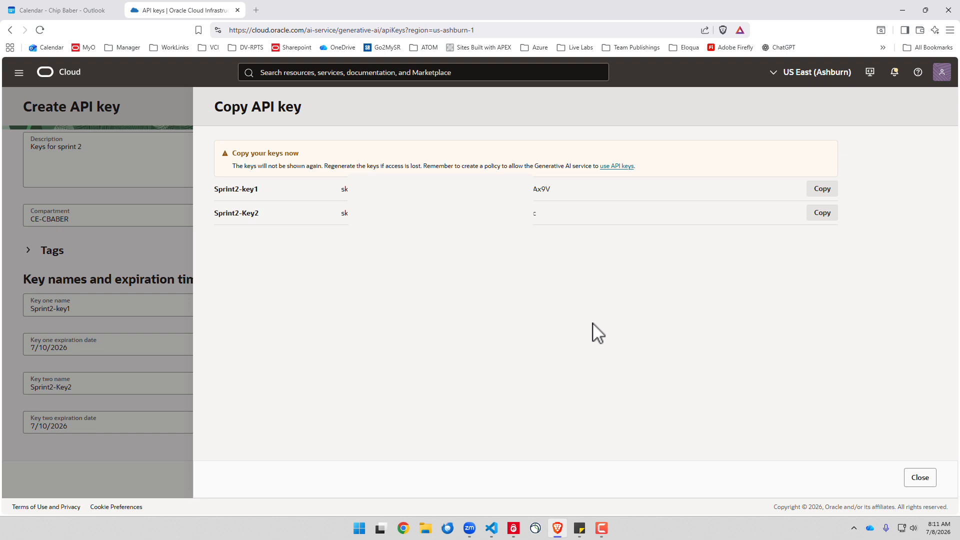
# Copy the value of Sprint2-key1 and the OCID of the Sprint2-LLM-Keys entry.
pyautogui.click(834, 188)
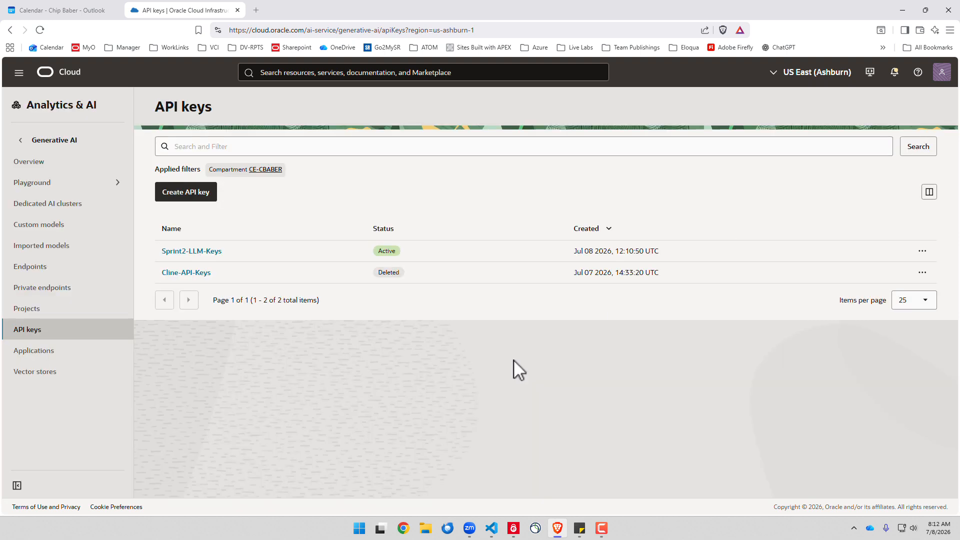
pyautogui.click(923, 251)
pyautogui.click(897, 340)
# Go to the Identity policies list and switch its compartment filter to natdcshjumpstartprod (root).
pyautogui.click(19, 72)
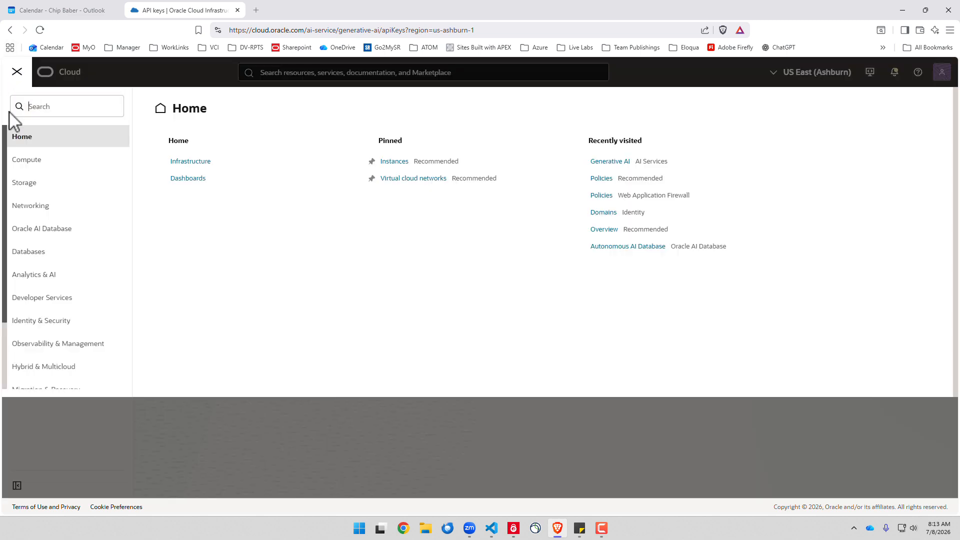
pyautogui.click(31, 324)
pyautogui.click(172, 213)
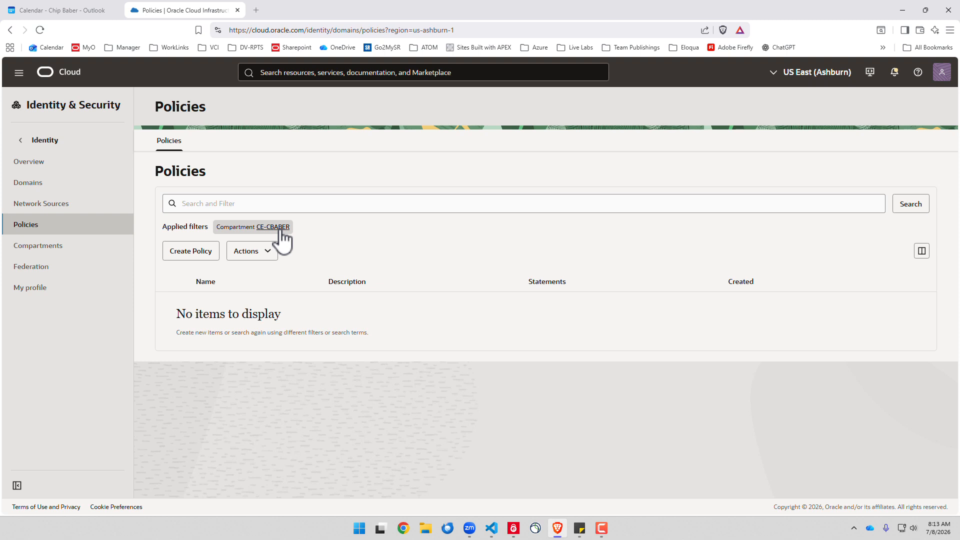
pyautogui.click(274, 228)
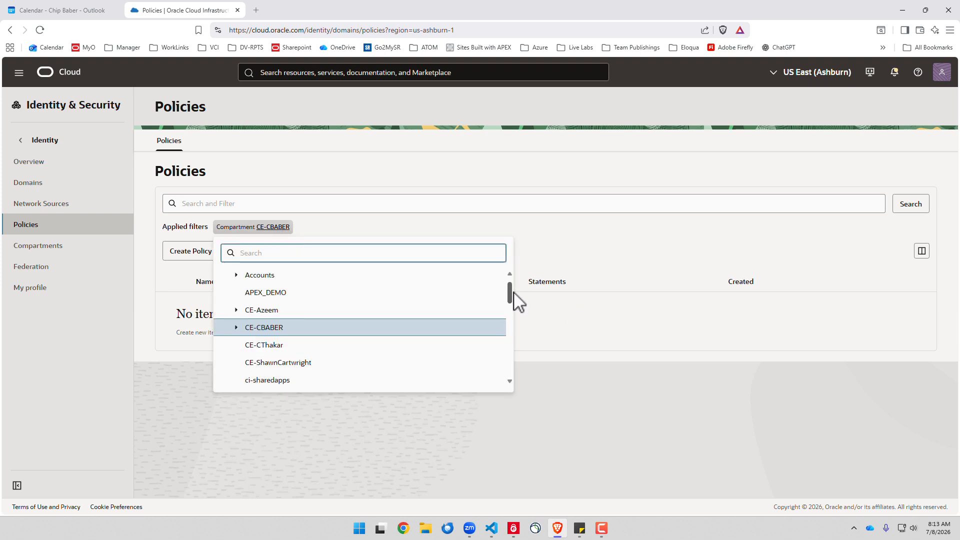
pyautogui.moveTo(514, 300); pyautogui.dragTo(512, 280)
pyautogui.click(250, 277)
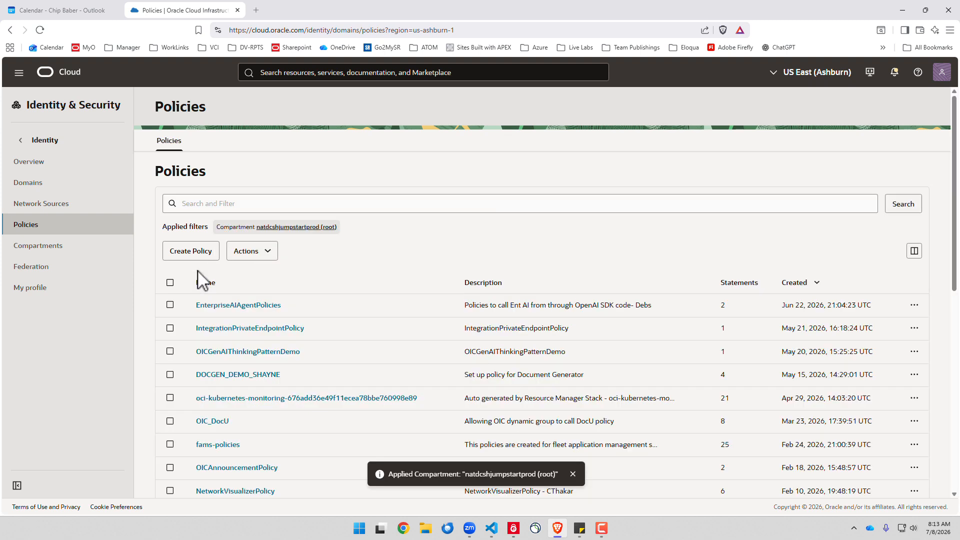
# Start a new policy named AI-Cline-Access with the description "Policy for LLM access on Sprint to GenAI Keys".
pyautogui.click(197, 253)
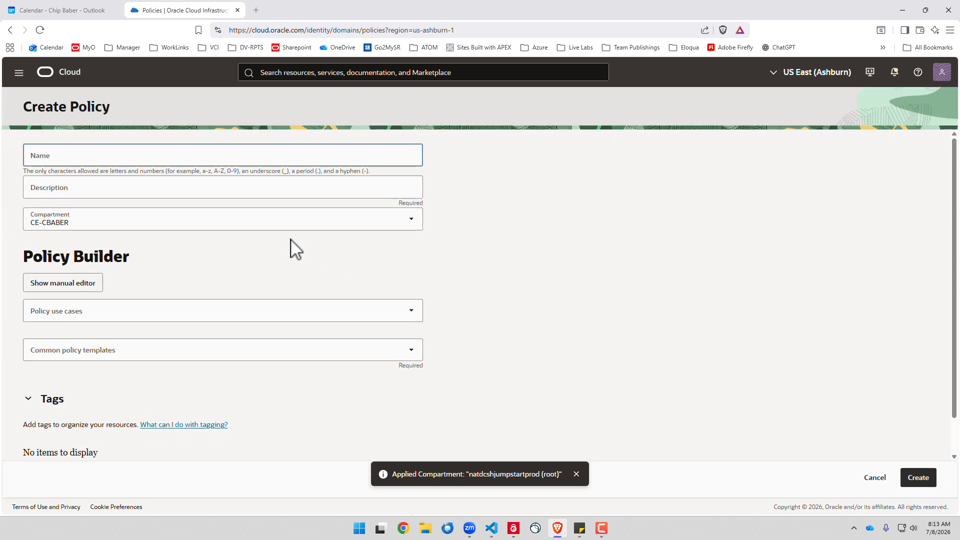
pyautogui.write('AI-Cline-Access')
pyautogui.click(97, 189)
pyautogui.write('Policy for LLM access on Sprint to GenAI  Keys')
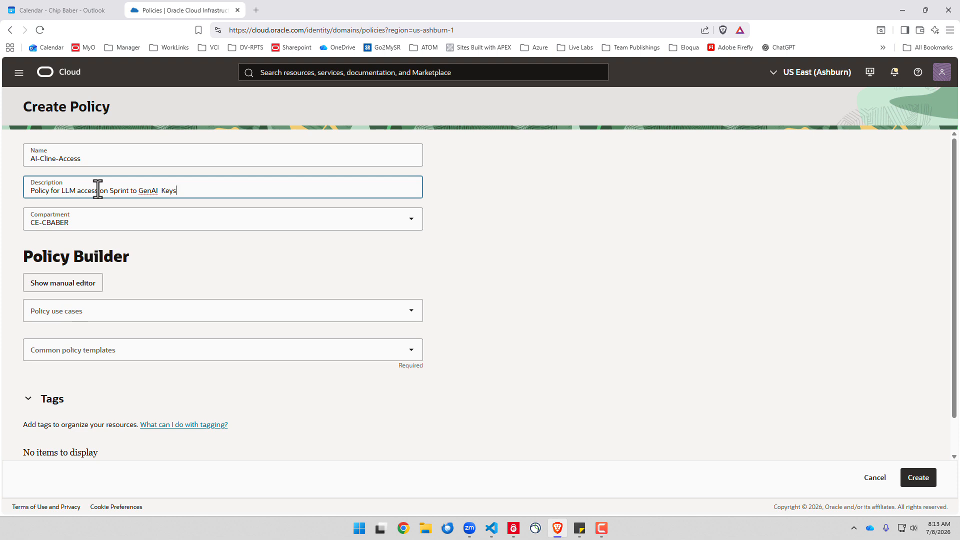
# Paste a manual policy statement letting any-user use generative-ai-chat in the compartment, restricted to the API key's OCID, and create the policy.
pyautogui.click(68, 287)
pyautogui.click(186, 339)
pyautogui.hotkey('ctrl', 'v')
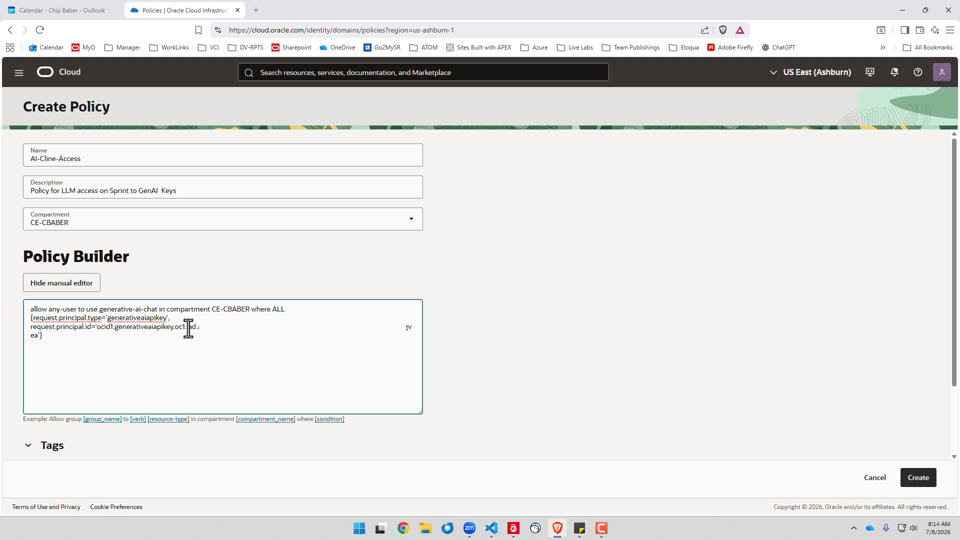
pyautogui.moveTo(211, 309); pyautogui.dragTo(247, 309)
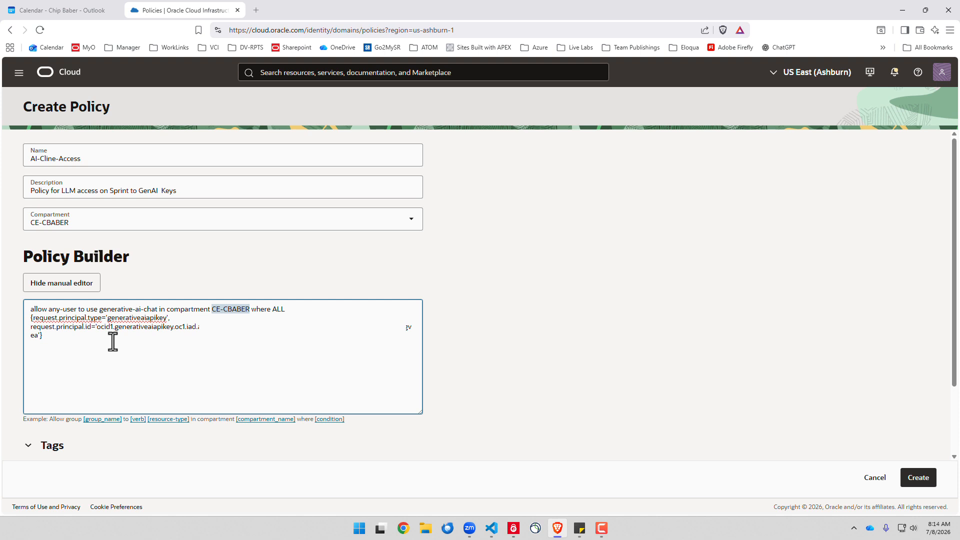
pyautogui.click(919, 479)
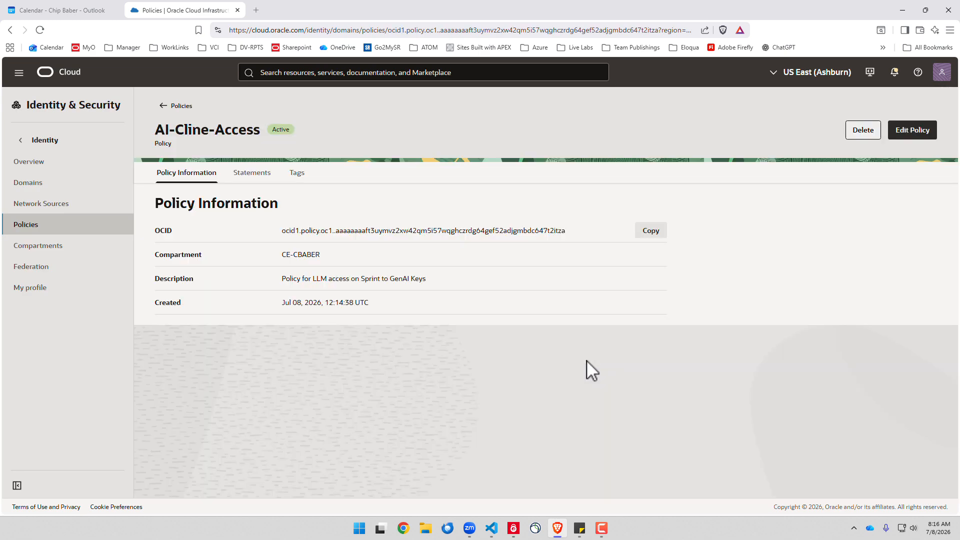
# Switch to Visual Studio Code and copy the us-ashburn-1 inference URL from the untitled file.
pyautogui.click(491, 528)
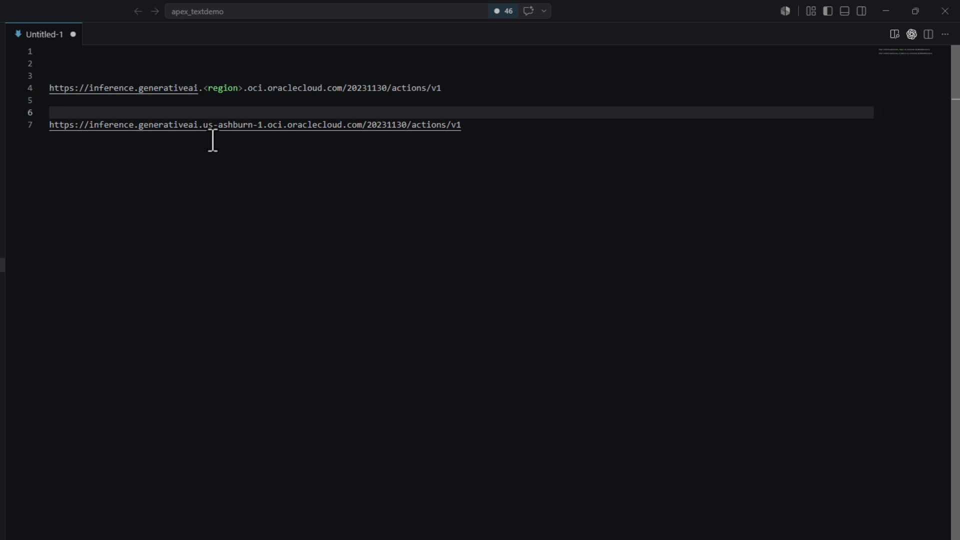
pyautogui.click(477, 132)
pyautogui.hotkey('shift', 'Left')
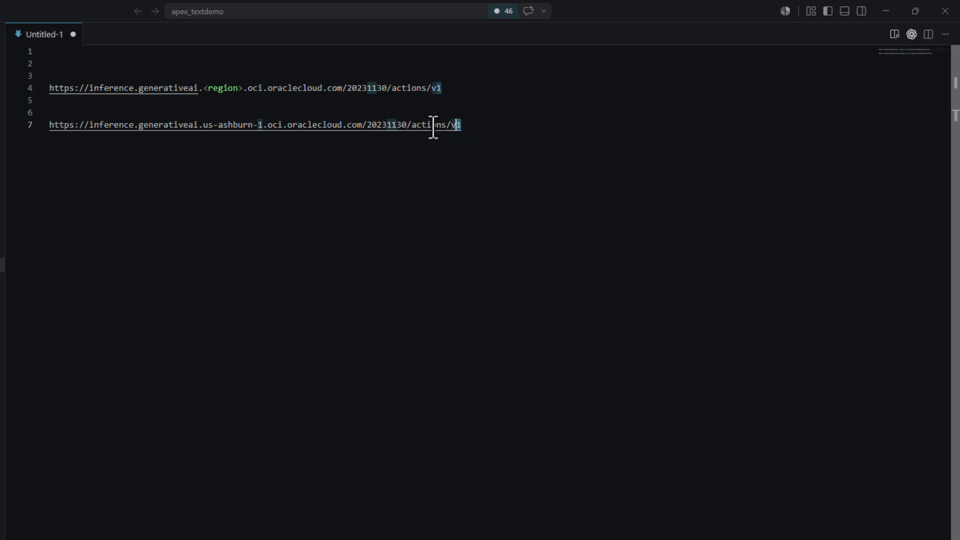
pyautogui.moveTo(433, 127); pyautogui.dragTo(47, 137)
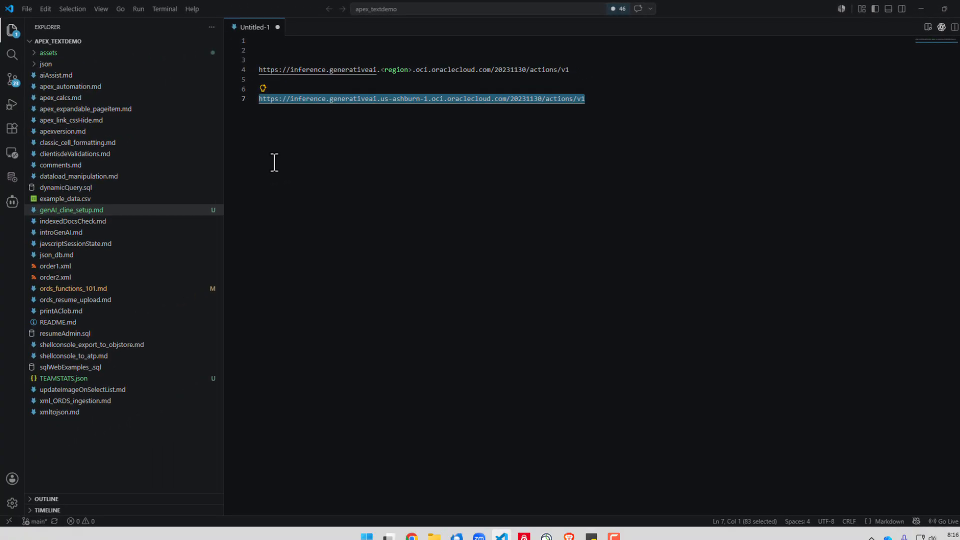
# Open the Cline extension's settings and set the API provider to OpenAI Compatible.
pyautogui.click(12, 203)
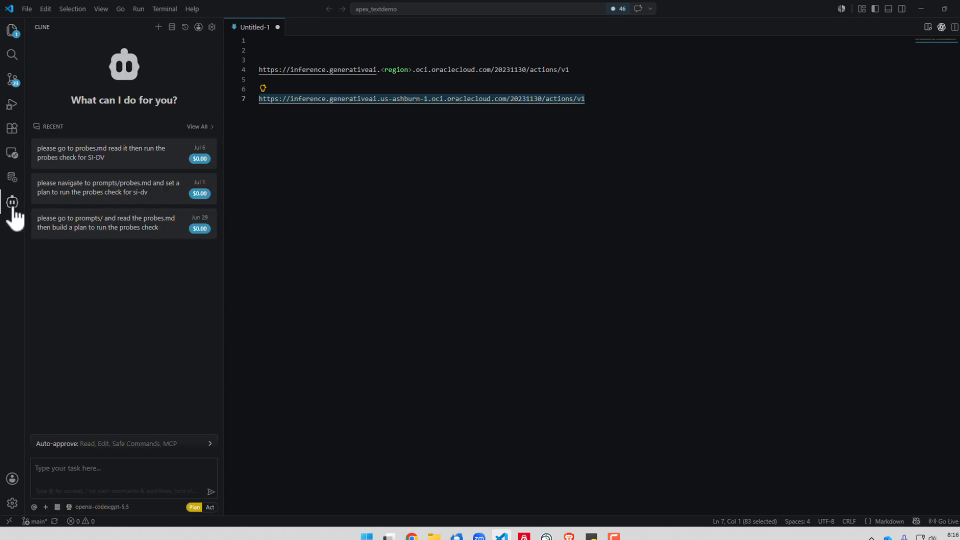
pyautogui.click(212, 27)
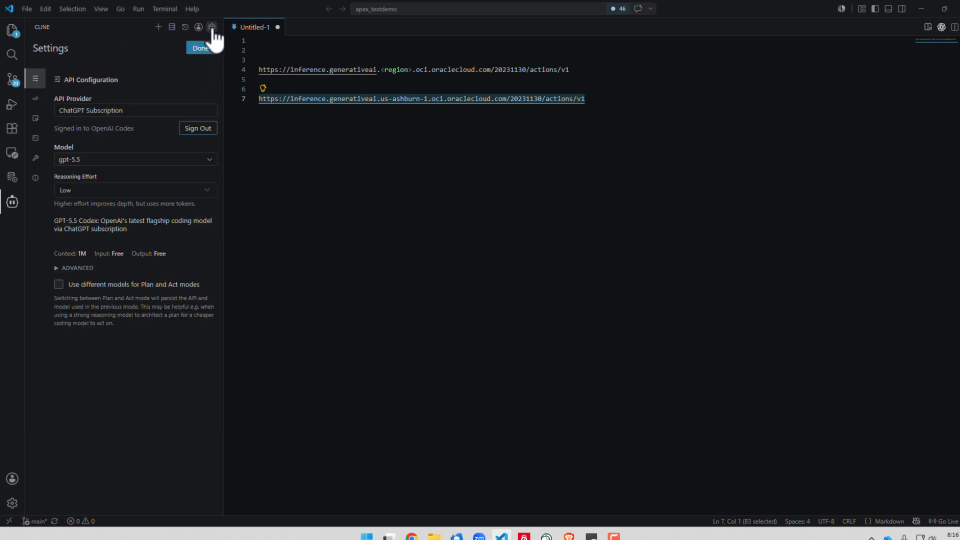
pyautogui.click(150, 110)
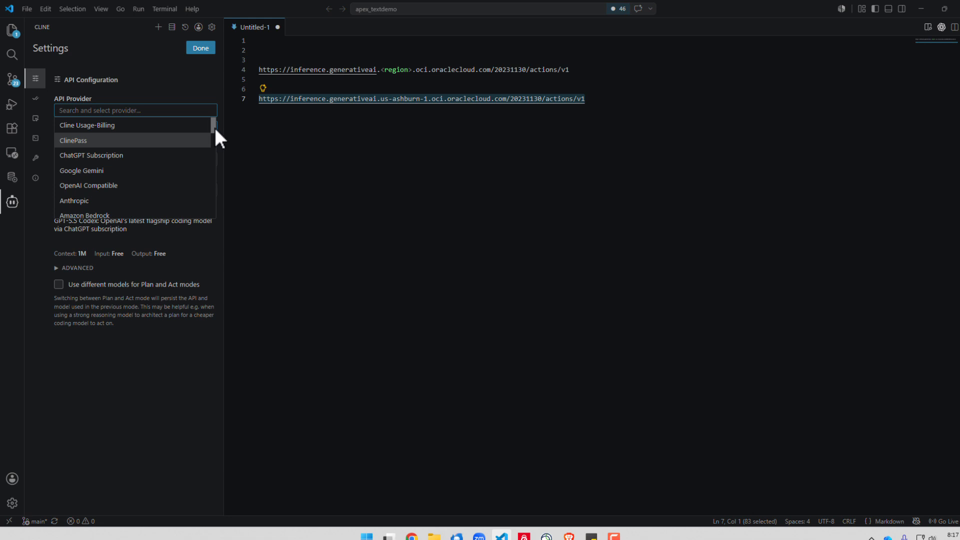
pyautogui.click(190, 186)
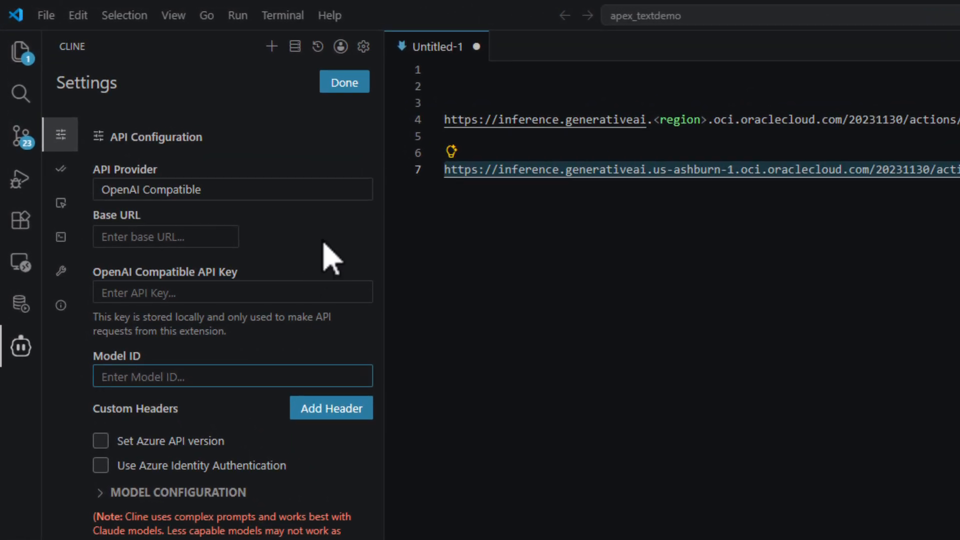
pyautogui.click(198, 243)
pyautogui.hotkey('ctrl', 'v')
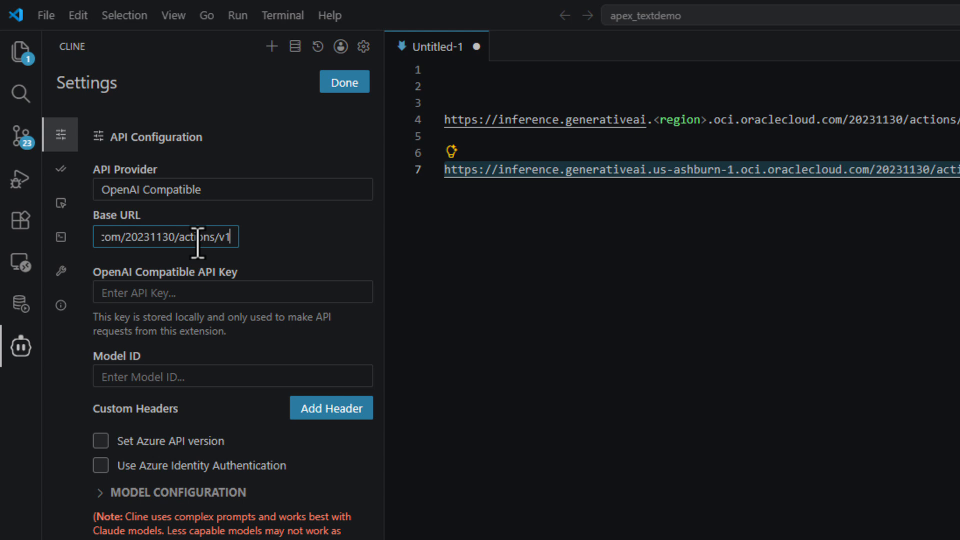
pyautogui.click(203, 298)
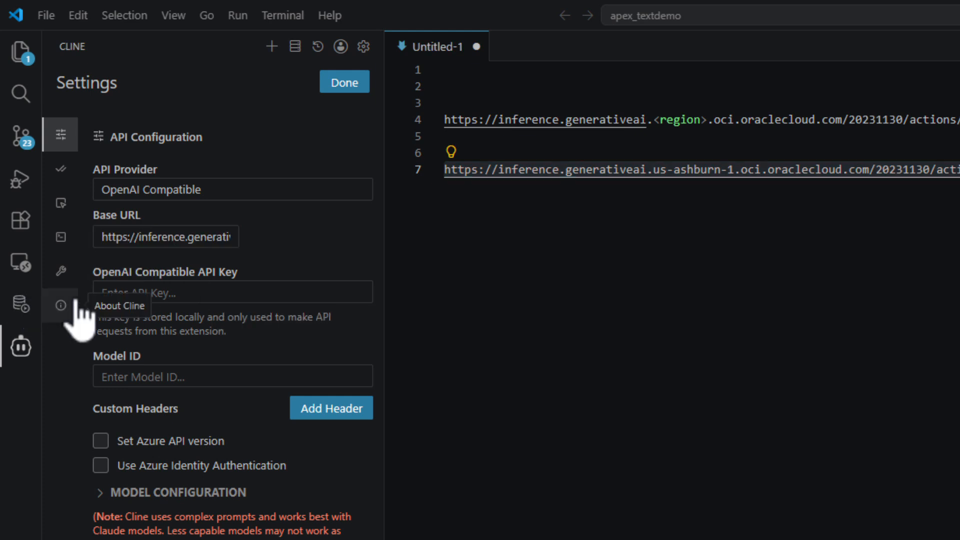
pyautogui.hotkey('ctrl', 'v')
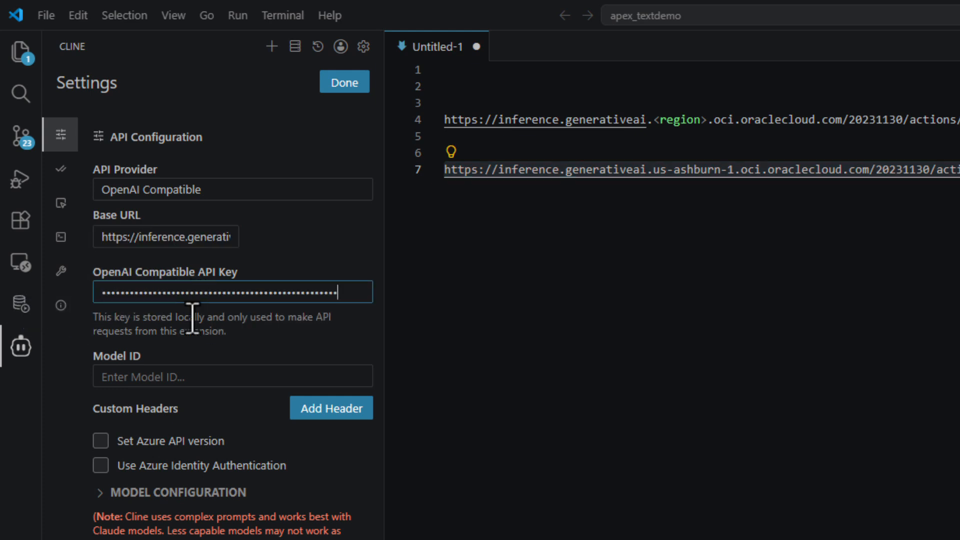
pyautogui.click(192, 375)
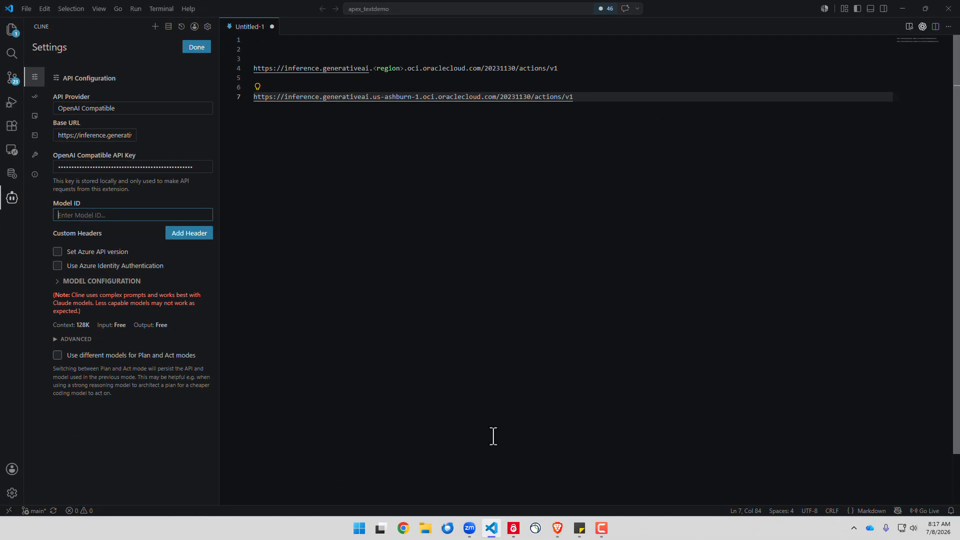
# Switch to the Oracle Cloud console in the browser and open the Generative AI service overview.
pyautogui.click(558, 528)
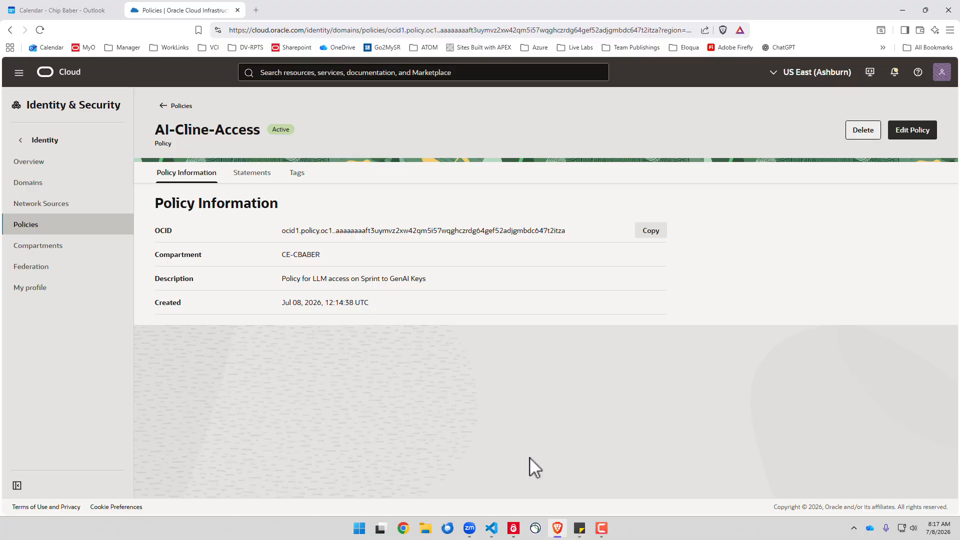
pyautogui.click(19, 73)
pyautogui.click(43, 276)
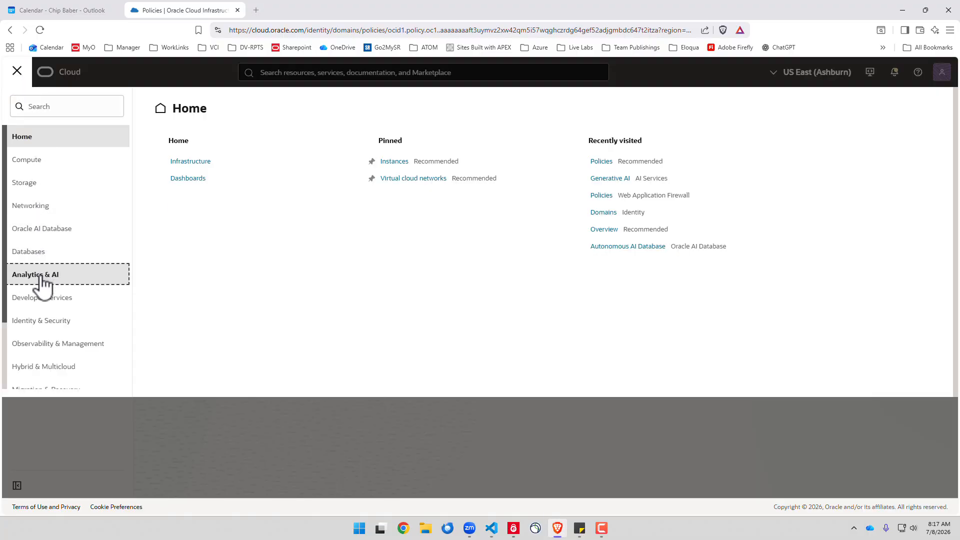
pyautogui.click(465, 237)
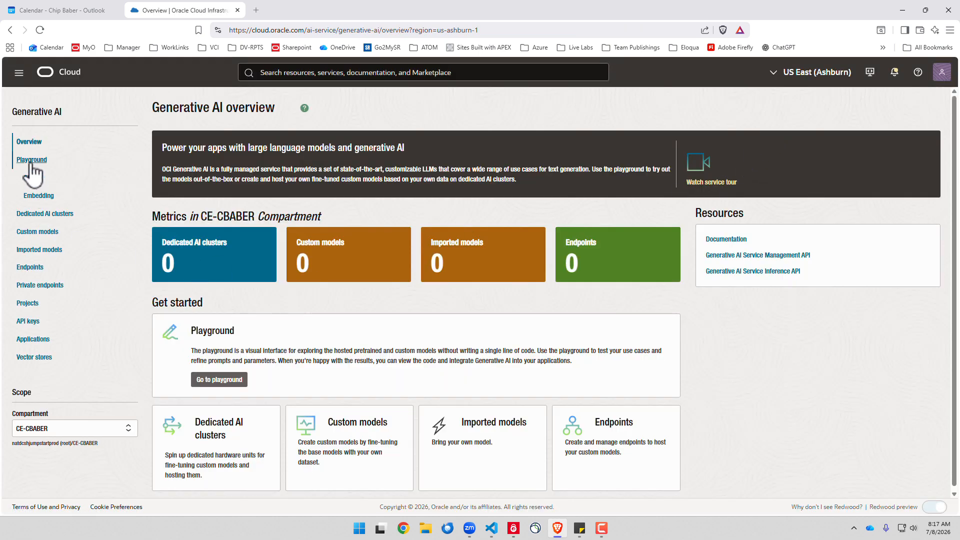
# Open the Generative AI chat playground and look through its model list for the xAI Grok model names.
pyautogui.click(30, 160)
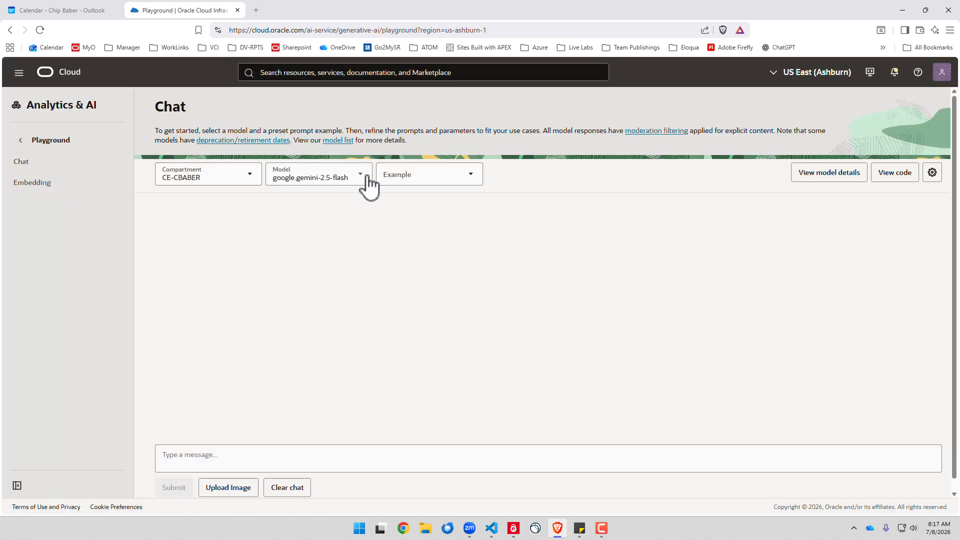
pyautogui.click(369, 182)
pyautogui.moveTo(427, 213); pyautogui.dragTo(427, 328)
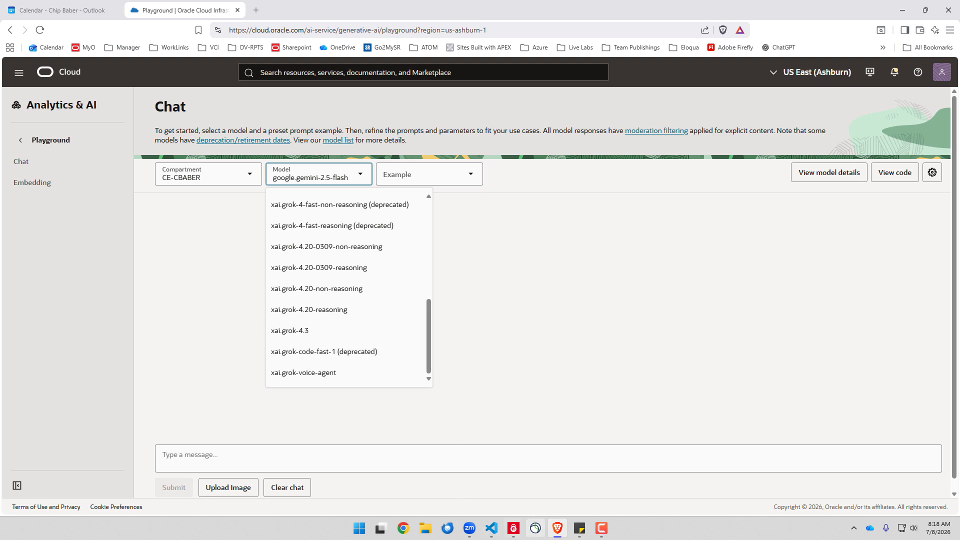
# Switch to Visual Studio Code, set Cline's model ID to xai.grok-4.3 and finish the API configuration.
pyautogui.click(496, 534)
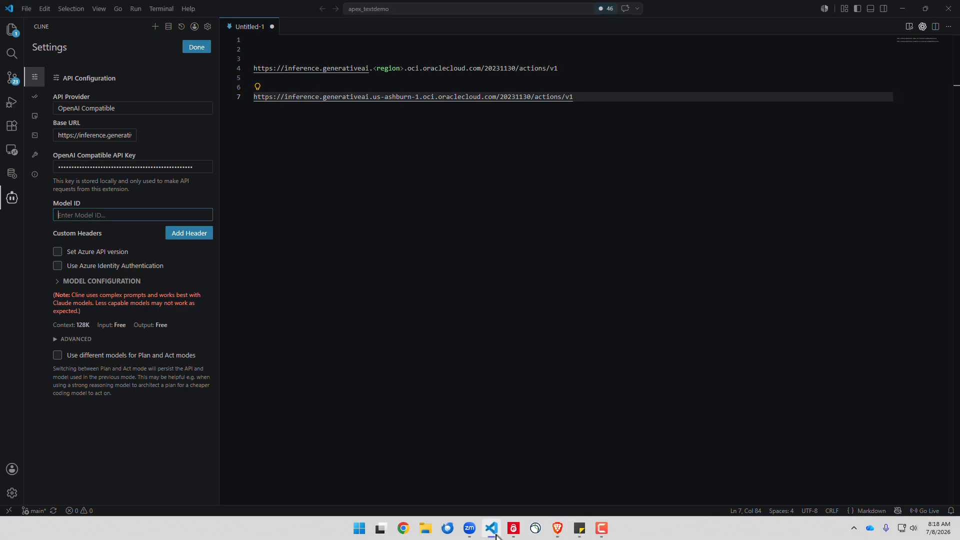
pyautogui.write('xai.grok-4.3')
pyautogui.tripleClick(379, 380)
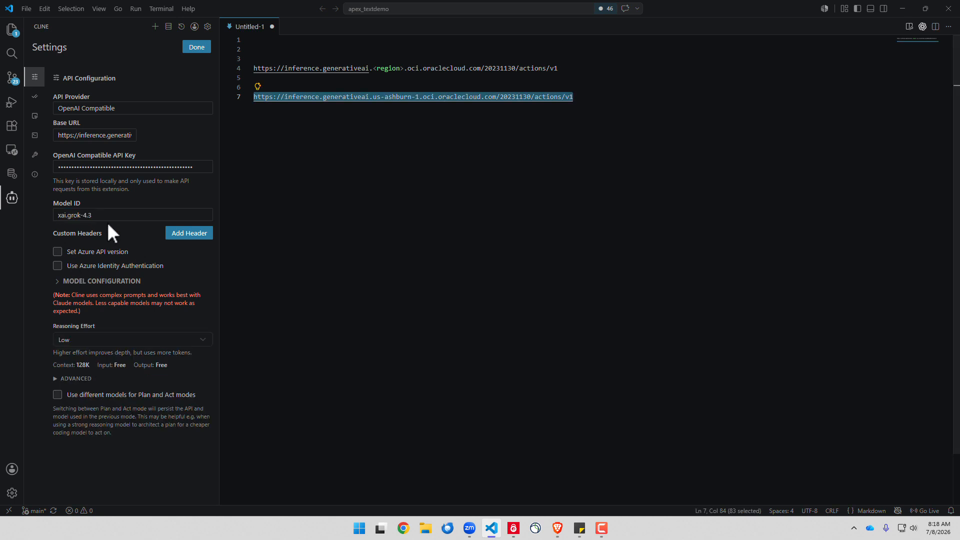
pyautogui.click(198, 47)
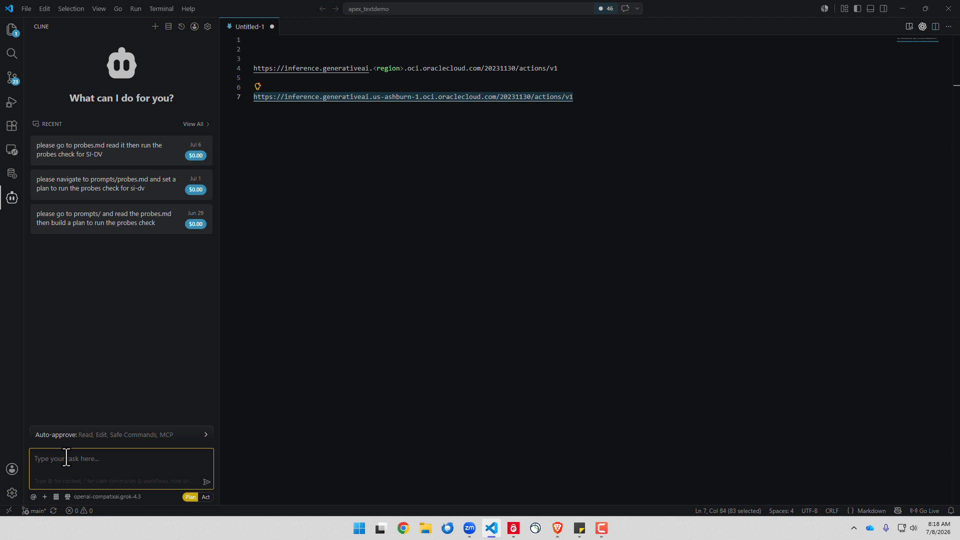
# Send Cline the test prompt "2+2" to try out the configured model.
pyautogui.write('2+2')
pyautogui.press('Return')
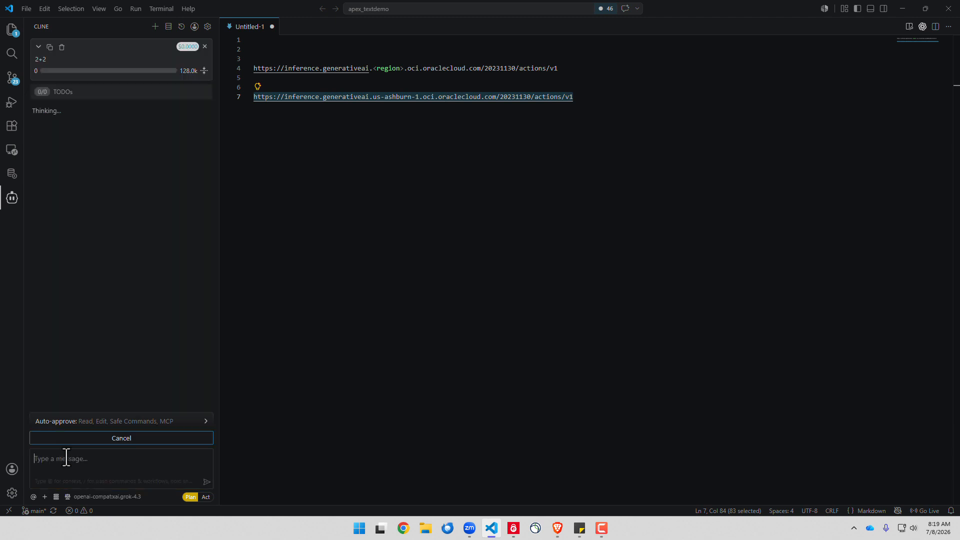